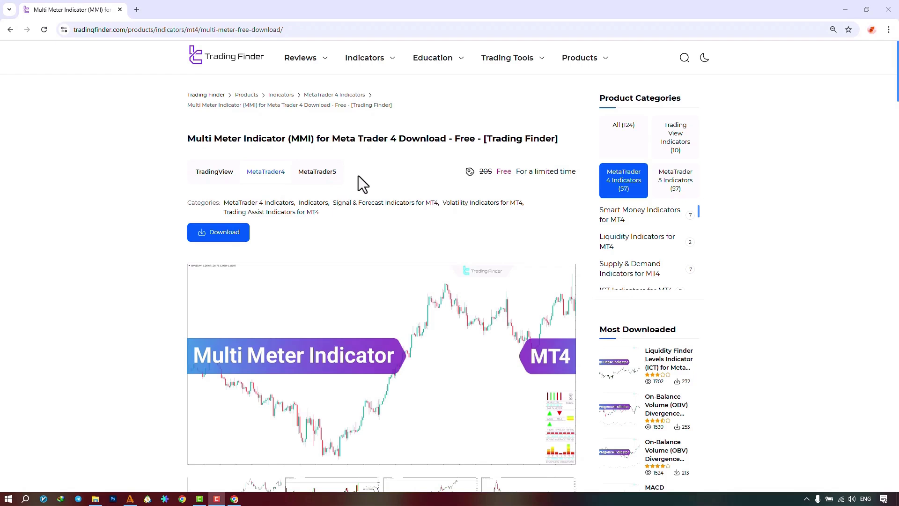
Step: Scroll down through the Trading Finder Multi Meter Indicator page and back up to the top
scroll(358, 176, down, 3)
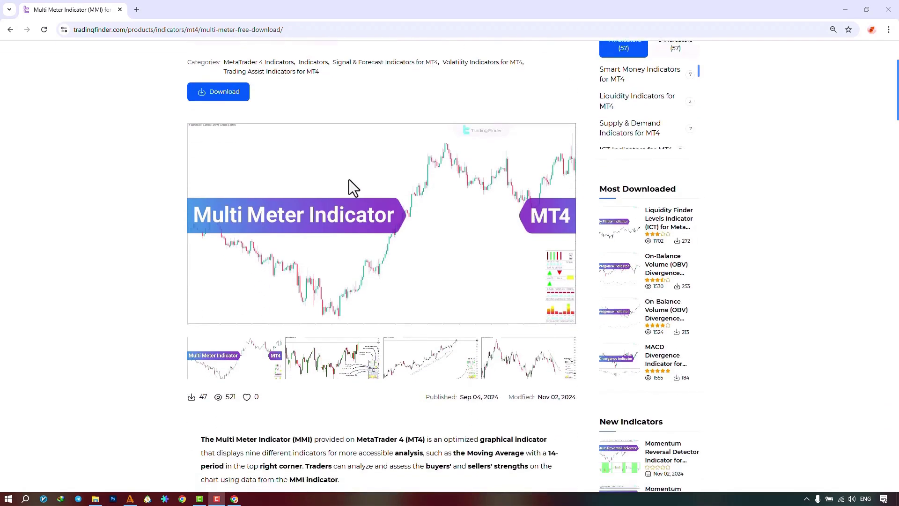
scroll(352, 187, down, 6)
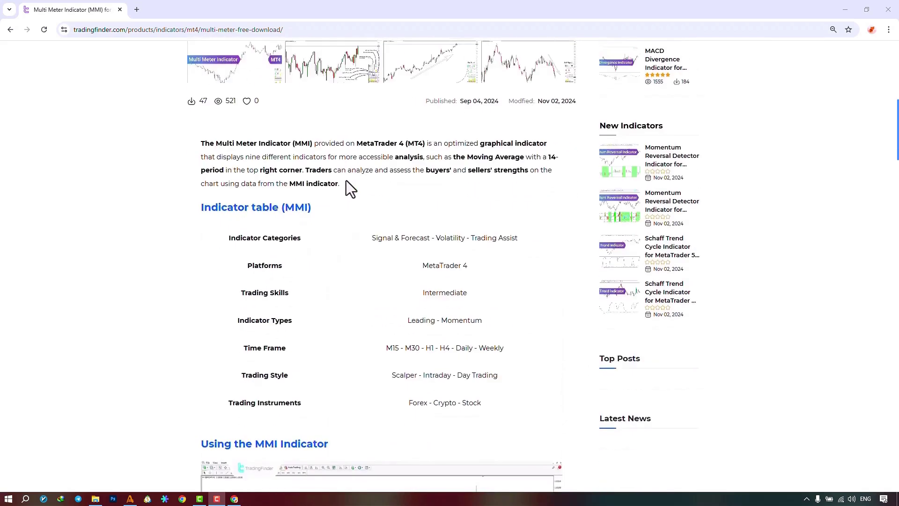
scroll(346, 181, down, 7)
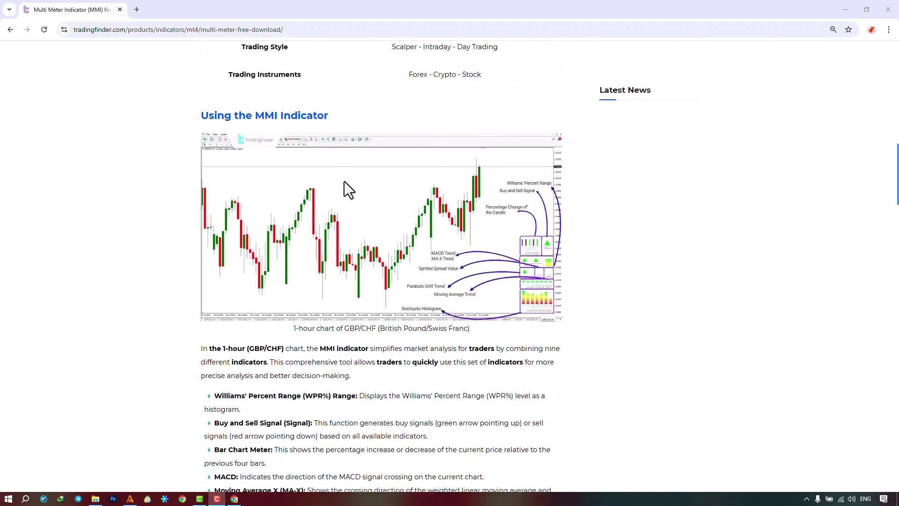
scroll(344, 182, down, 2)
scroll(343, 181, up, 5)
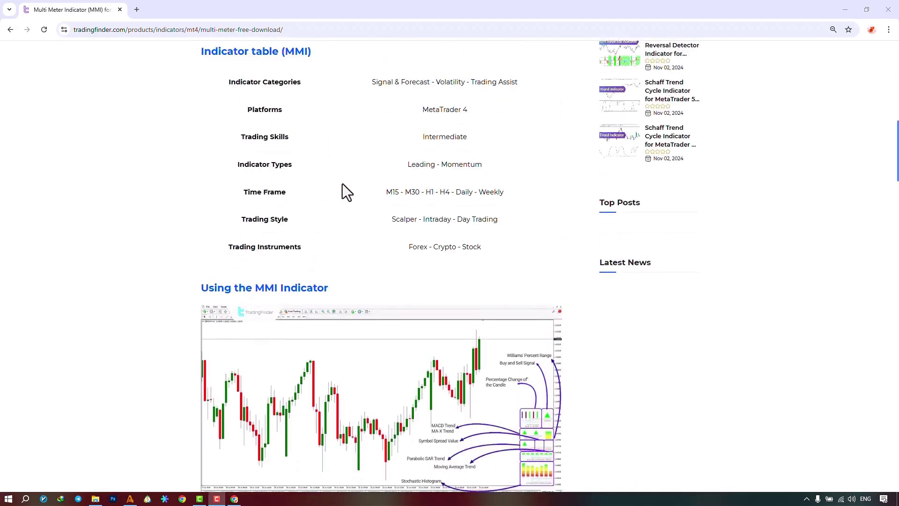
scroll(346, 192, up, 7)
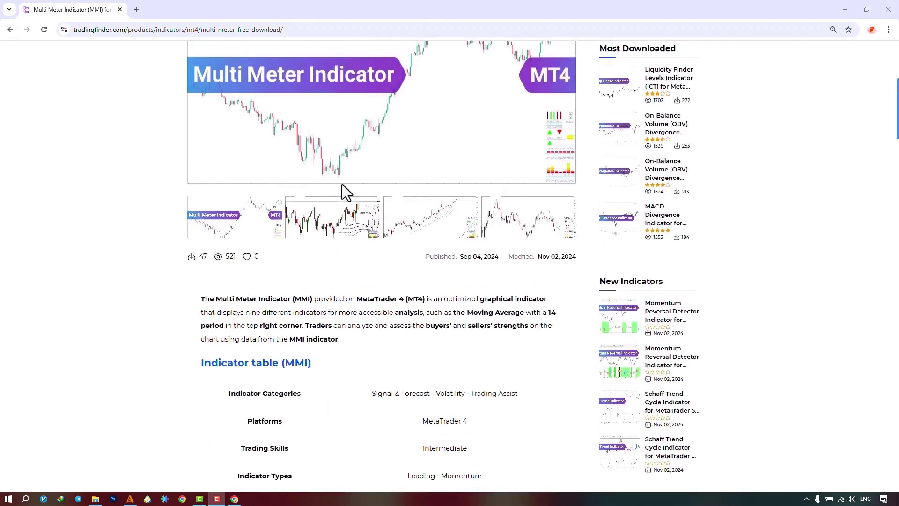
scroll(341, 184, up, 6)
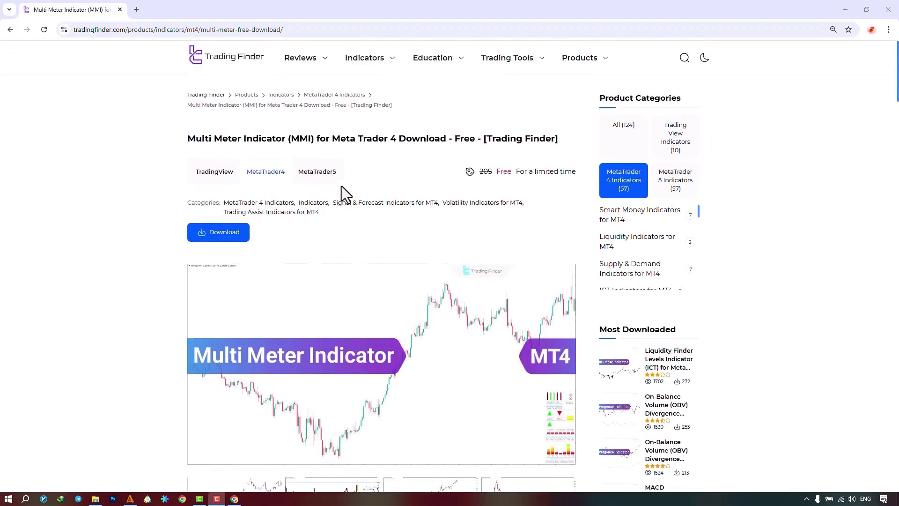
Step: In MetaTrader 4, drop Multi Meter MT4 onto the ETHUSD daily chart, checking its Common settings
key(alt+Tab)
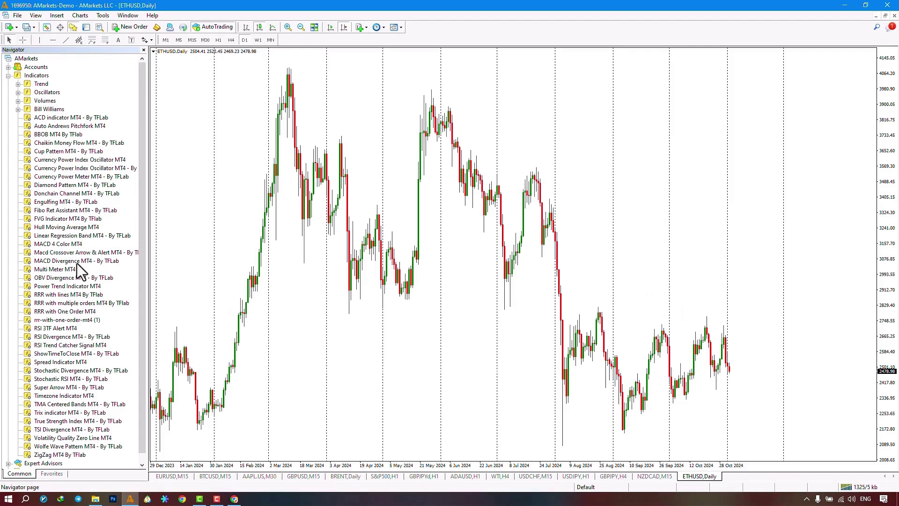
drag(69, 270, 296, 234)
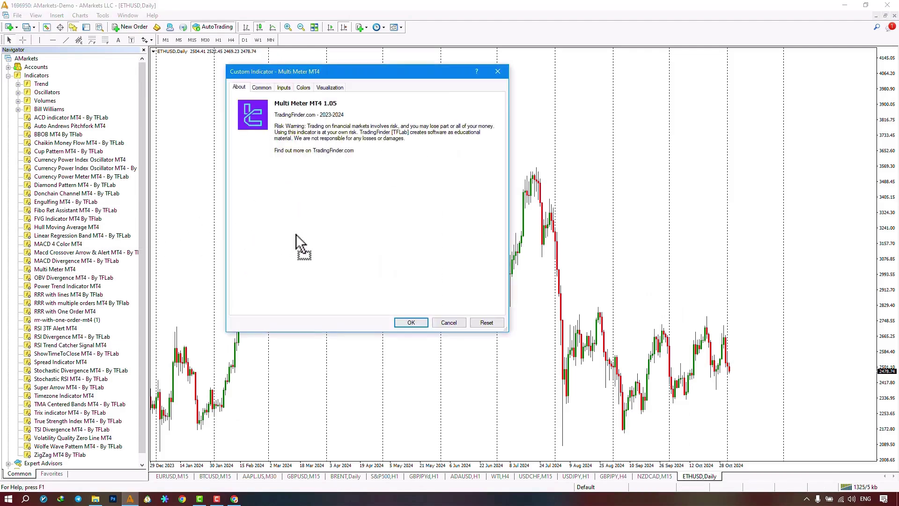
click(268, 88)
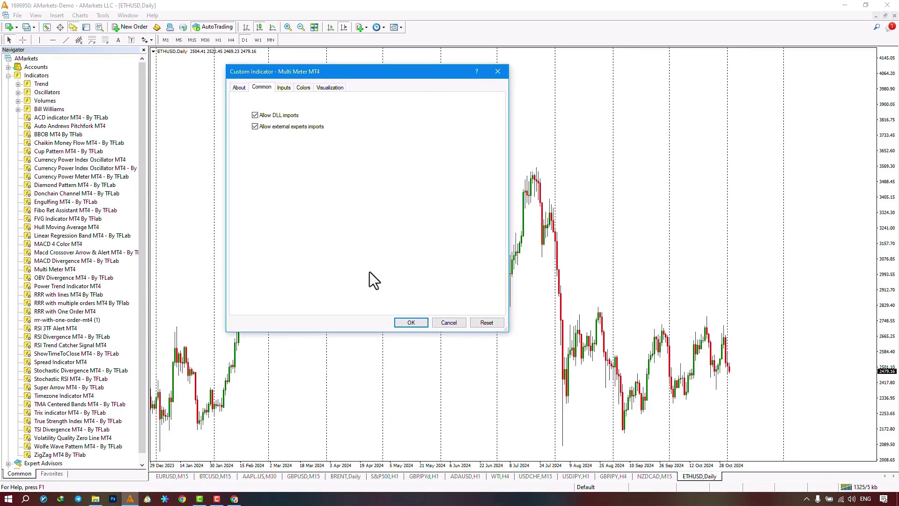
click(407, 323)
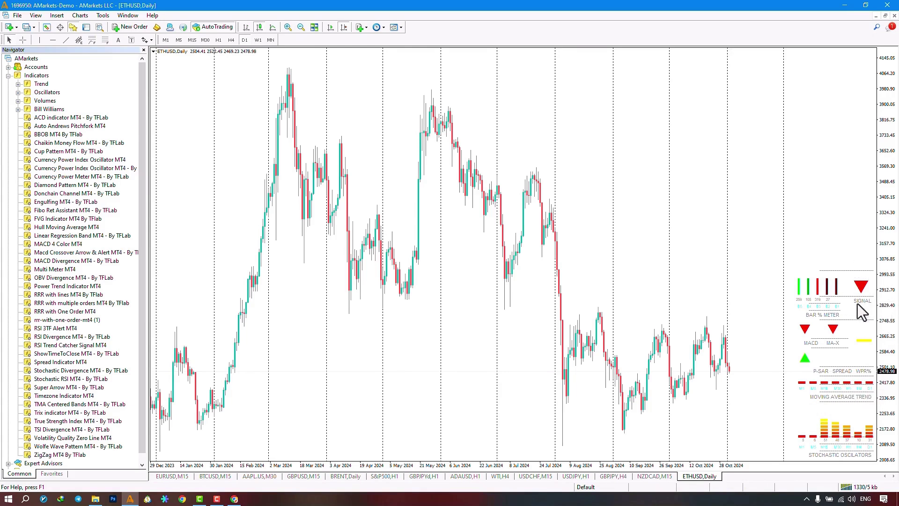
Step: Open Multi Meter MT4's input parameters from the chart's Indicators List
right_click(465, 255)
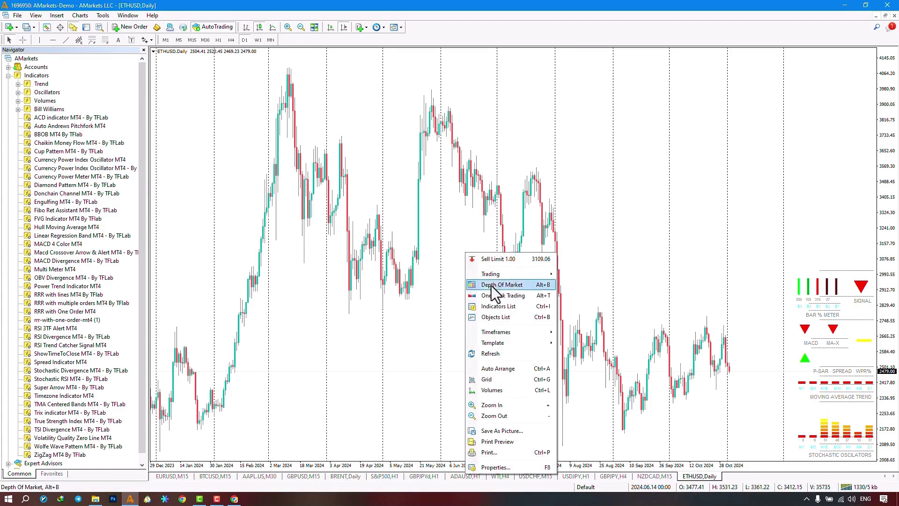
click(497, 306)
double_click(435, 132)
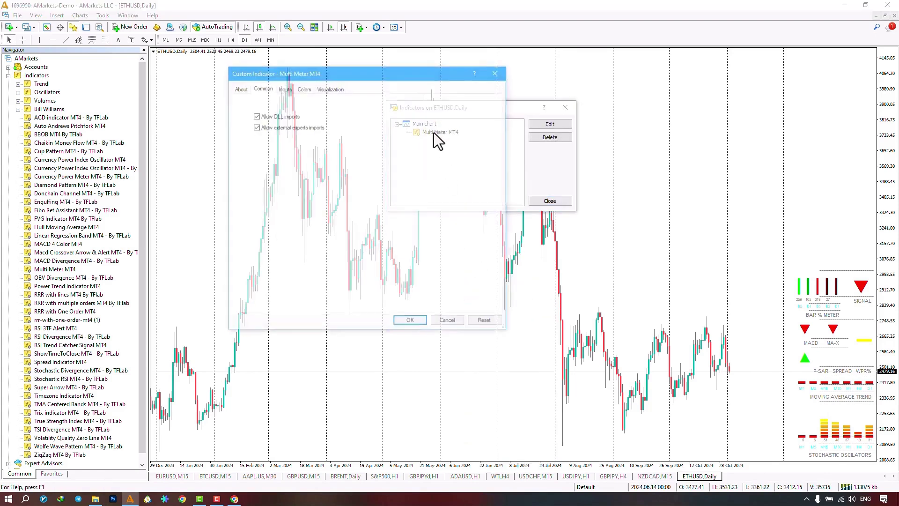
click(284, 89)
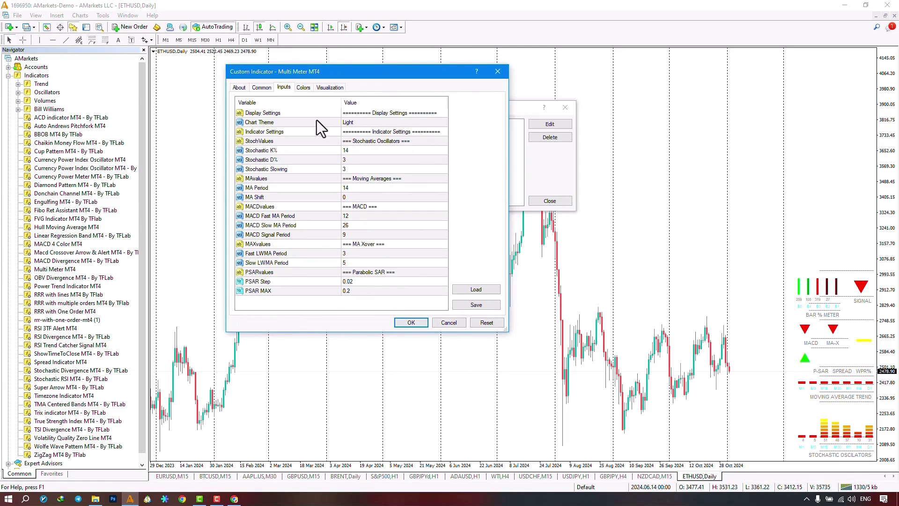
Step: Review the Chart Theme choices (Light, Dark, Custom), leaving it on Light
click(385, 124)
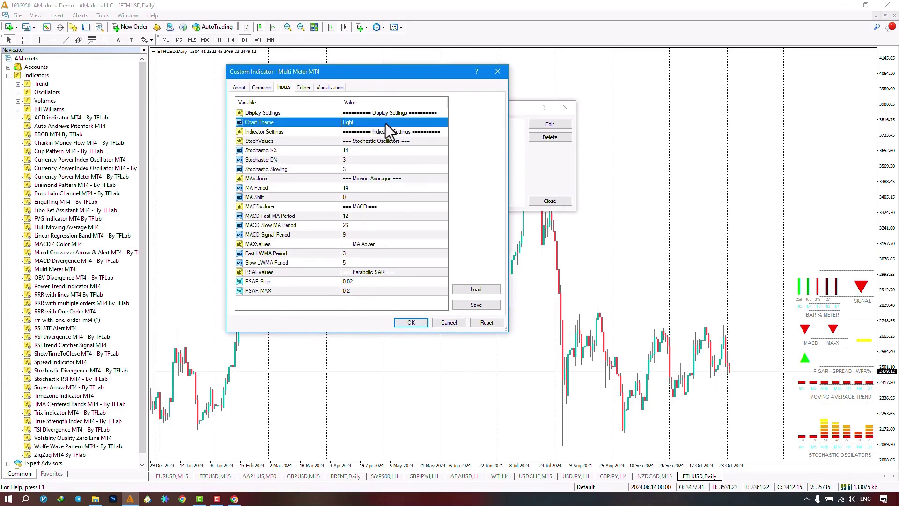
click(386, 123)
click(382, 123)
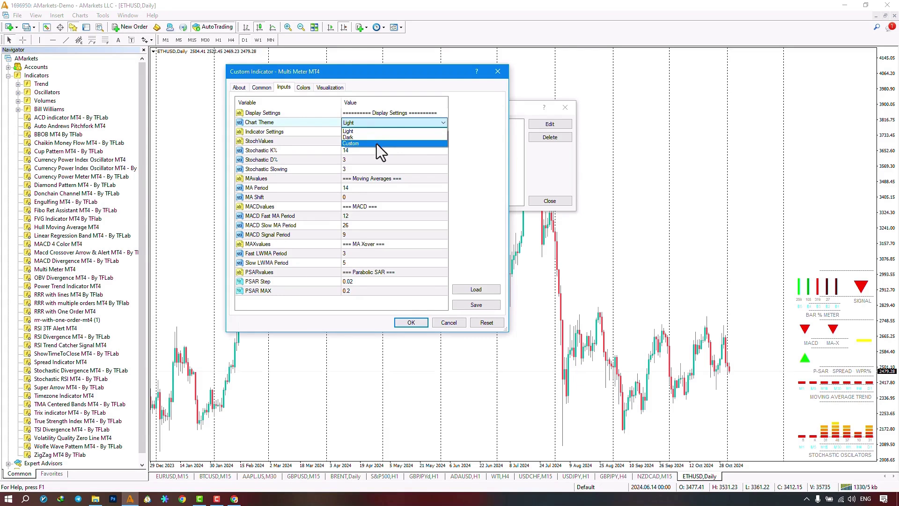
click(379, 156)
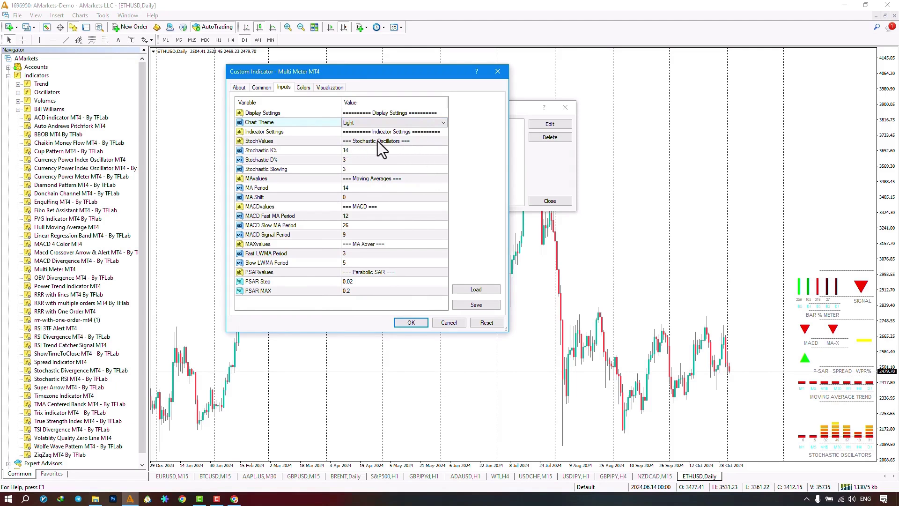
click(386, 149)
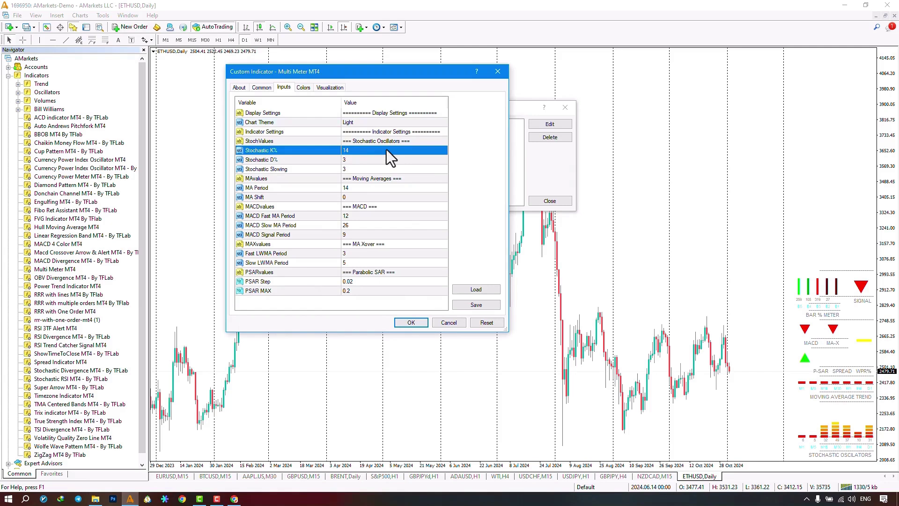
click(383, 158)
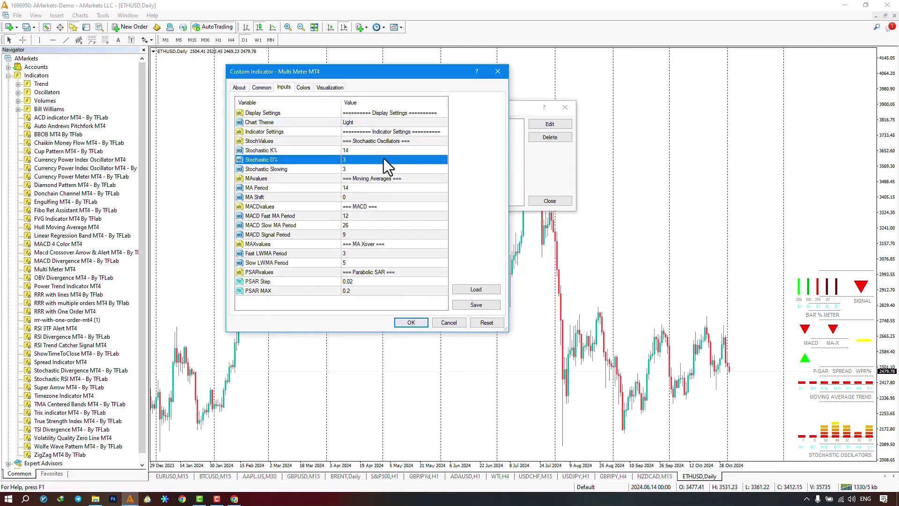
click(387, 168)
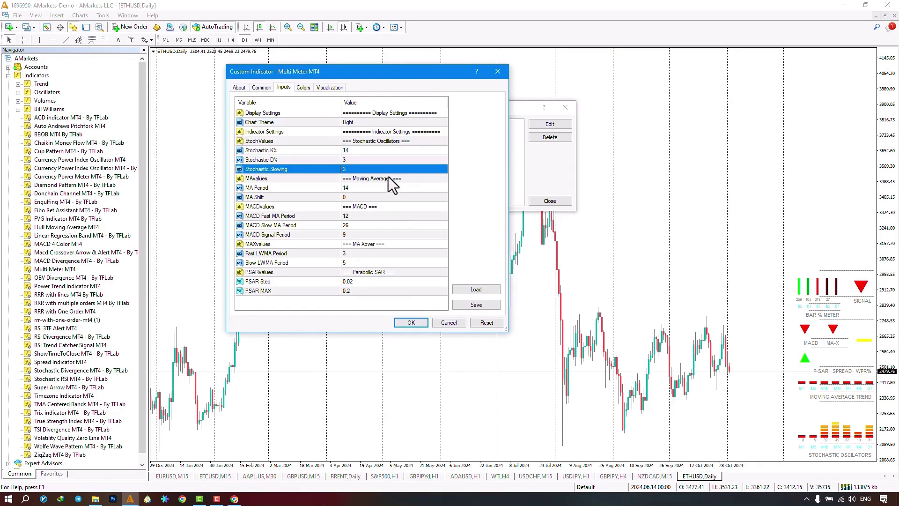
click(389, 178)
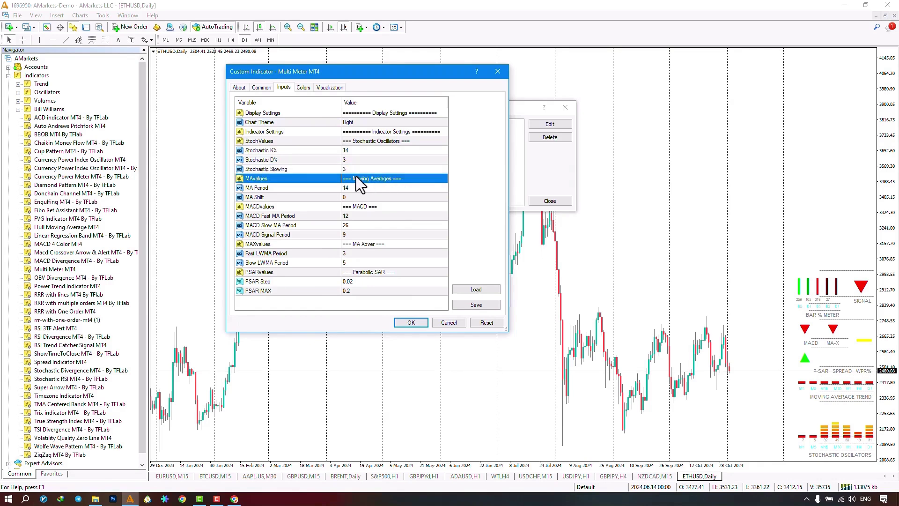
click(371, 187)
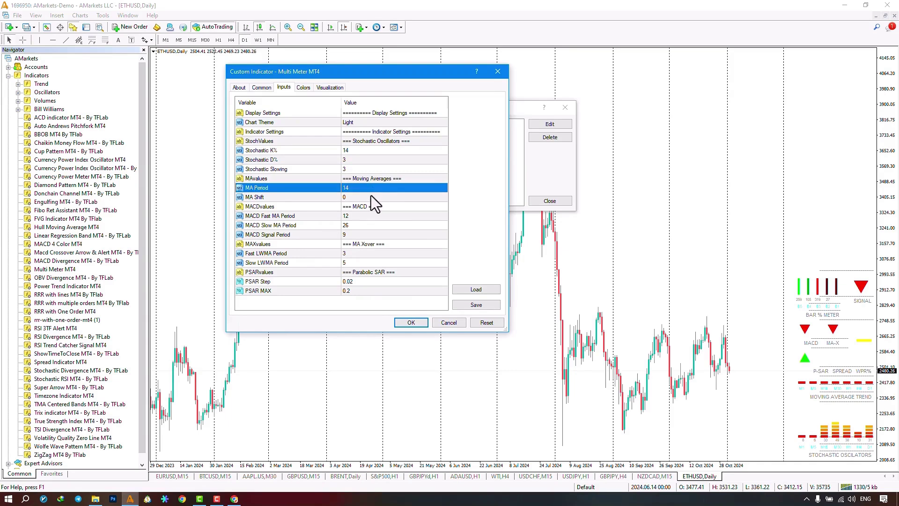
click(370, 196)
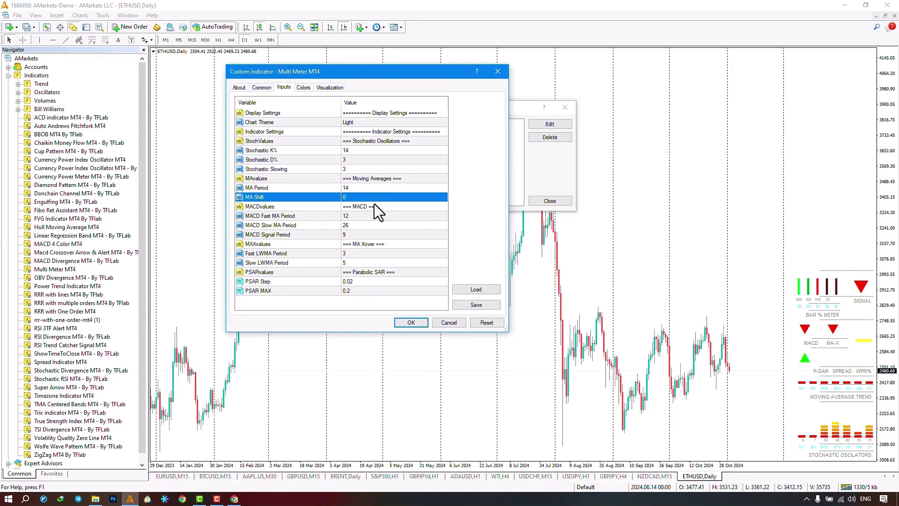
click(374, 205)
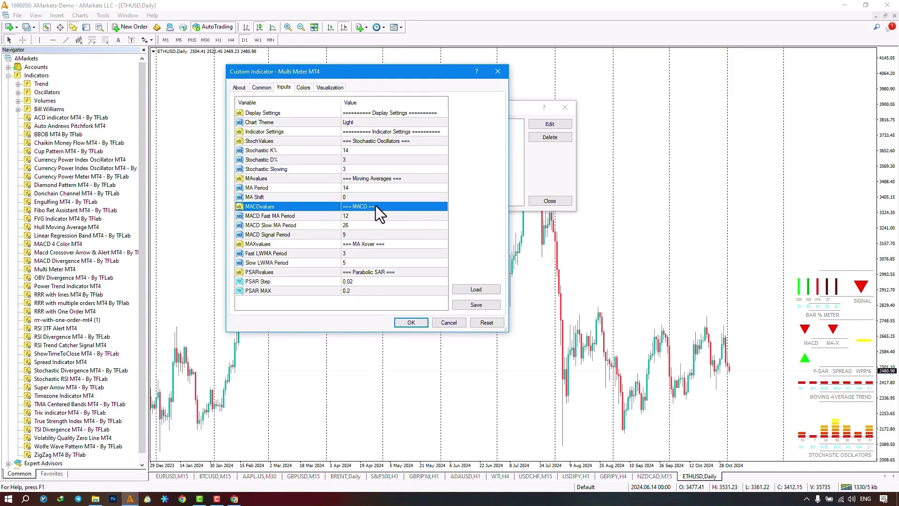
click(374, 217)
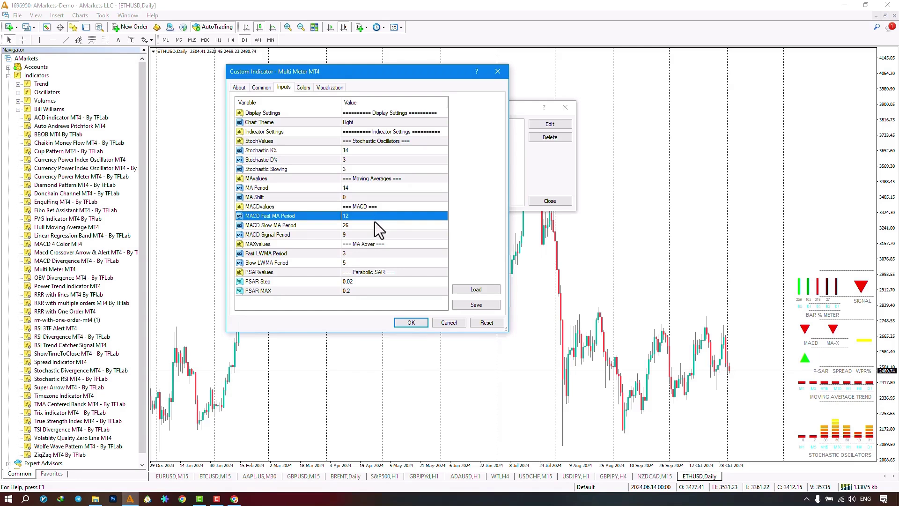
click(374, 223)
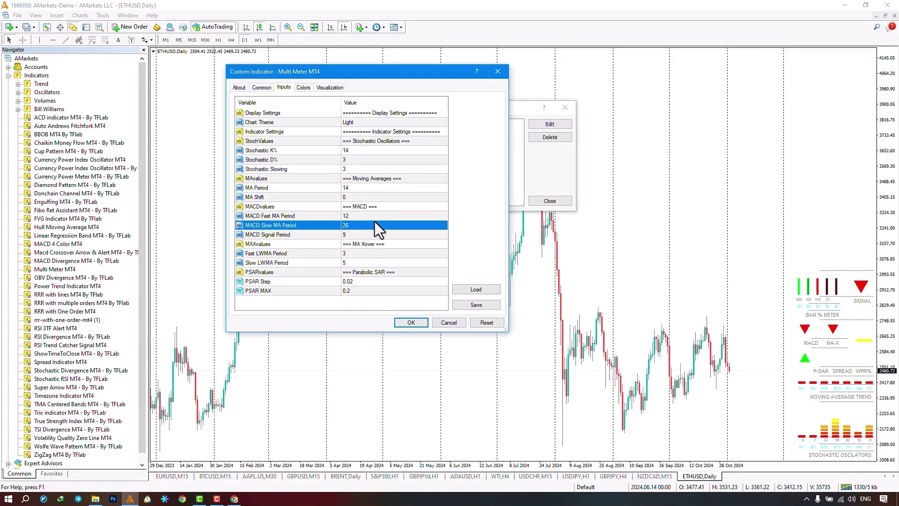
click(378, 234)
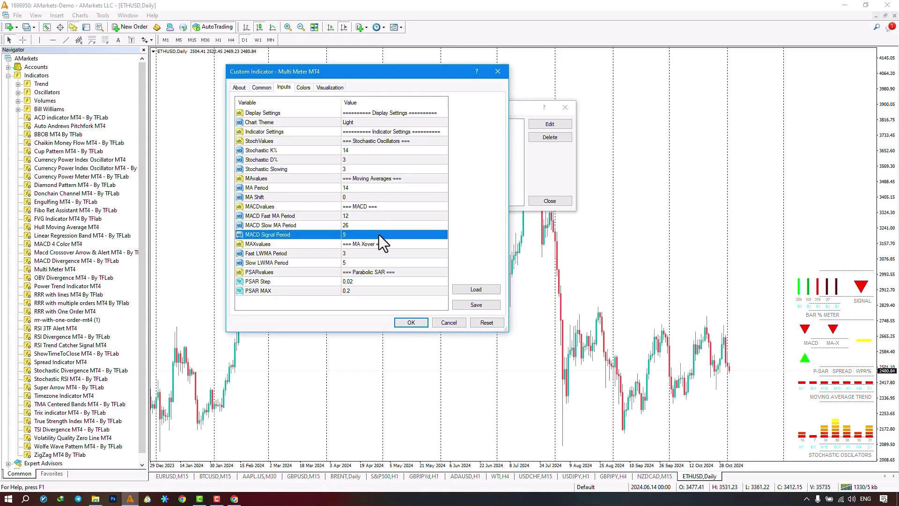
click(380, 241)
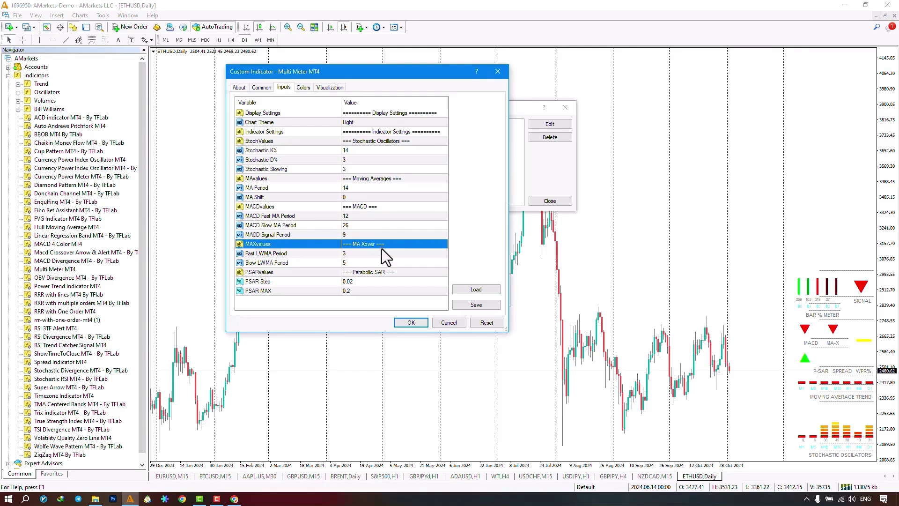
click(381, 252)
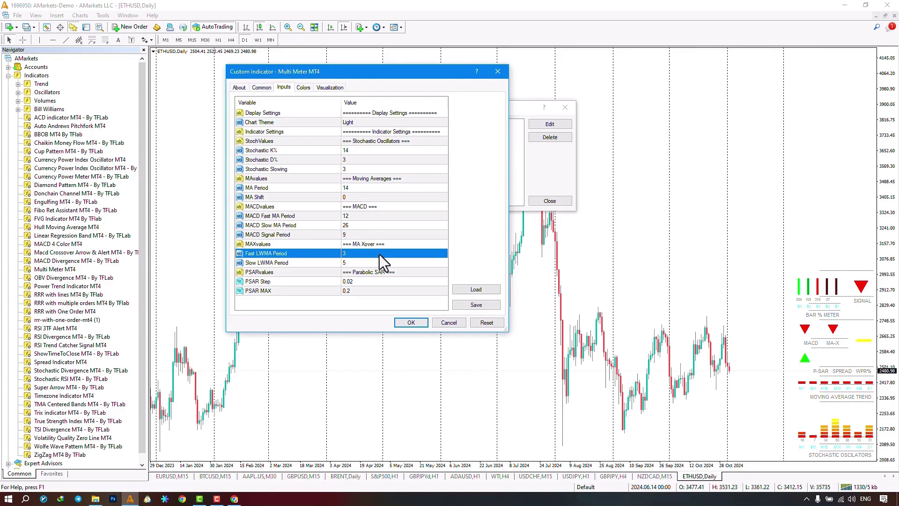
click(372, 263)
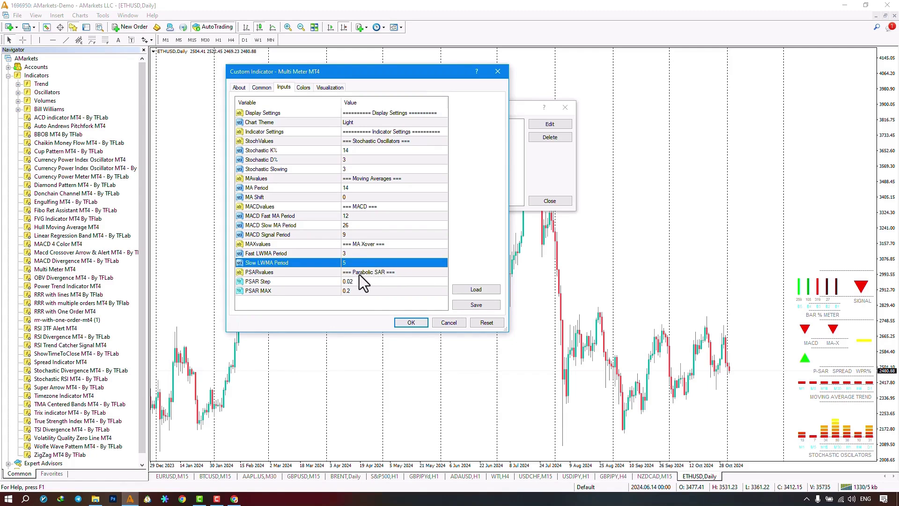
click(376, 280)
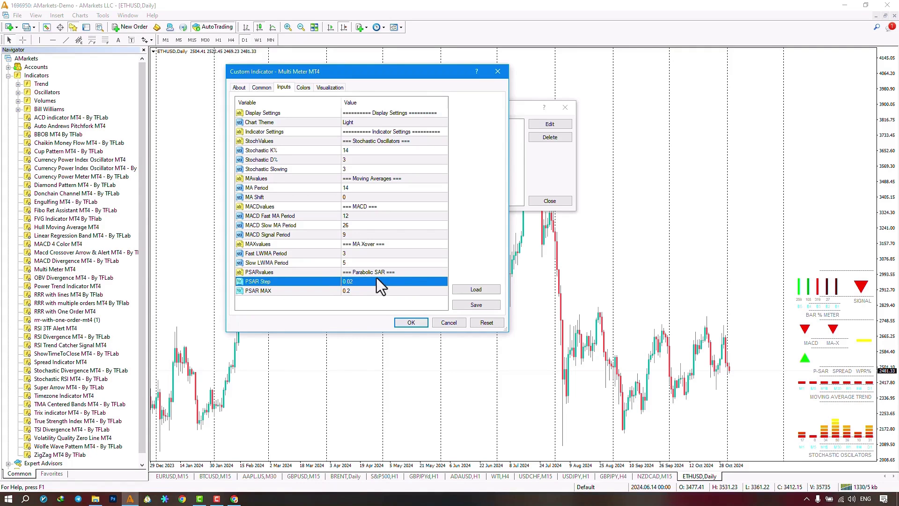
click(372, 290)
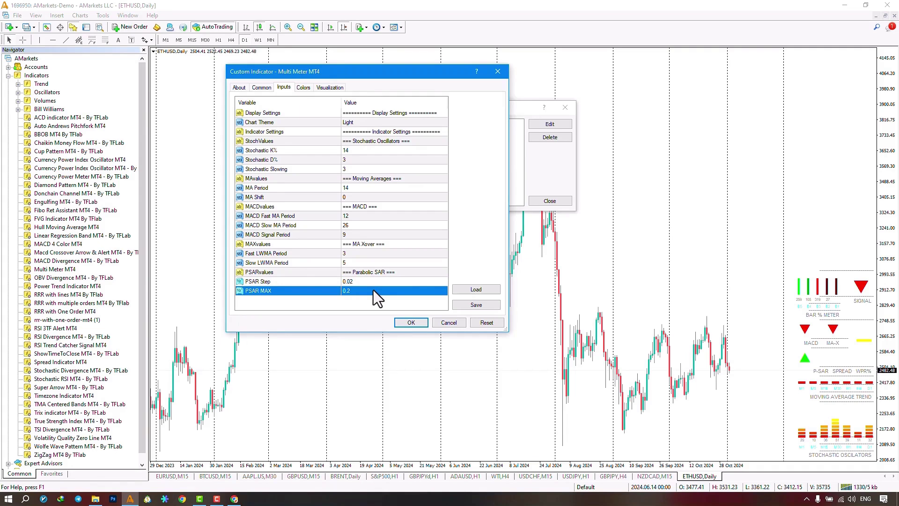
Step: Set the Multi Meter Chart Theme to Dark and apply the settings
click(382, 123)
click(382, 122)
click(375, 139)
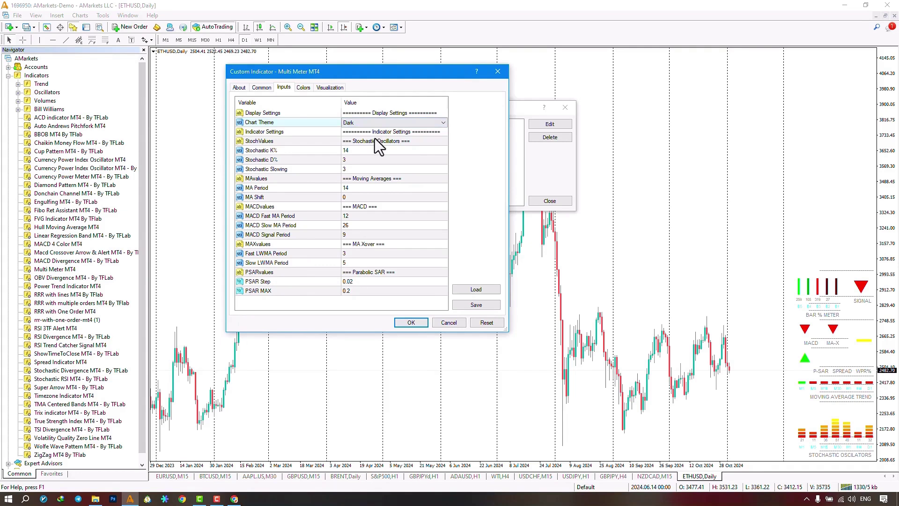
click(409, 323)
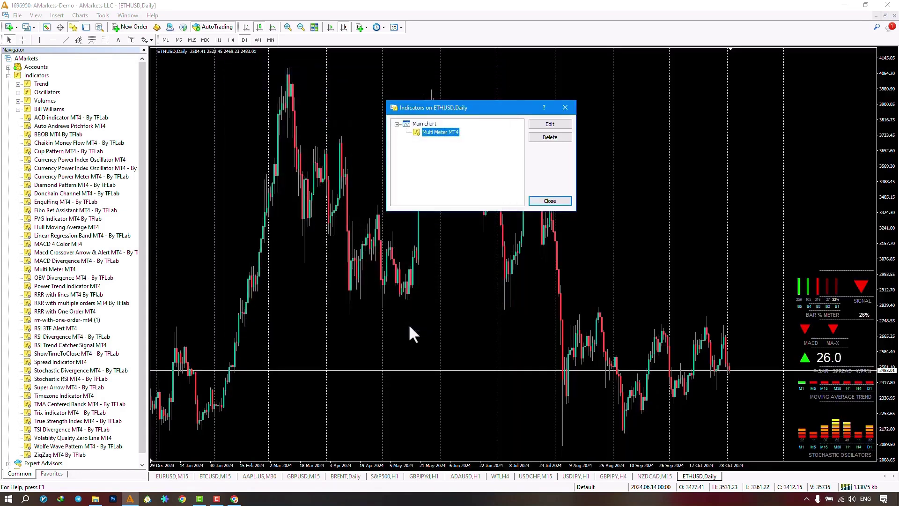
Step: Close the Indicators list and pan the ETHUSD chart back to 2023 bars and back to the latest
click(533, 200)
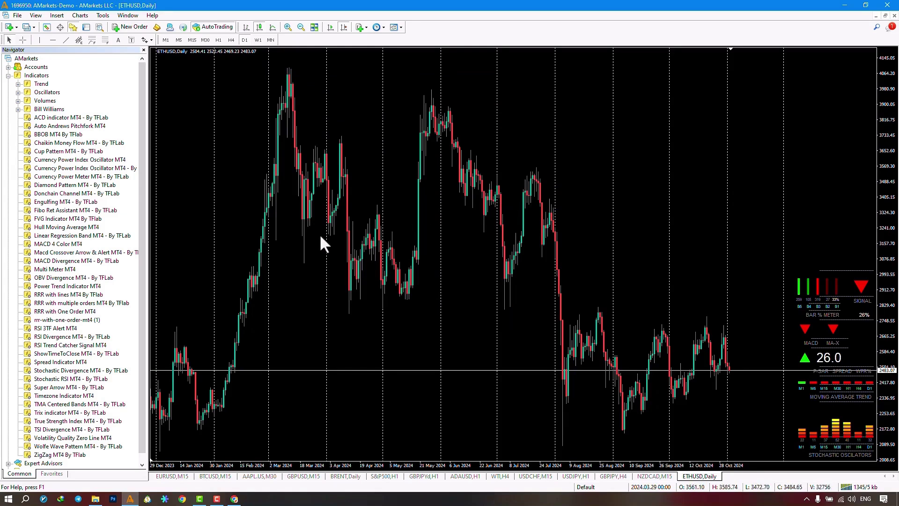
drag(321, 236, 678, 261)
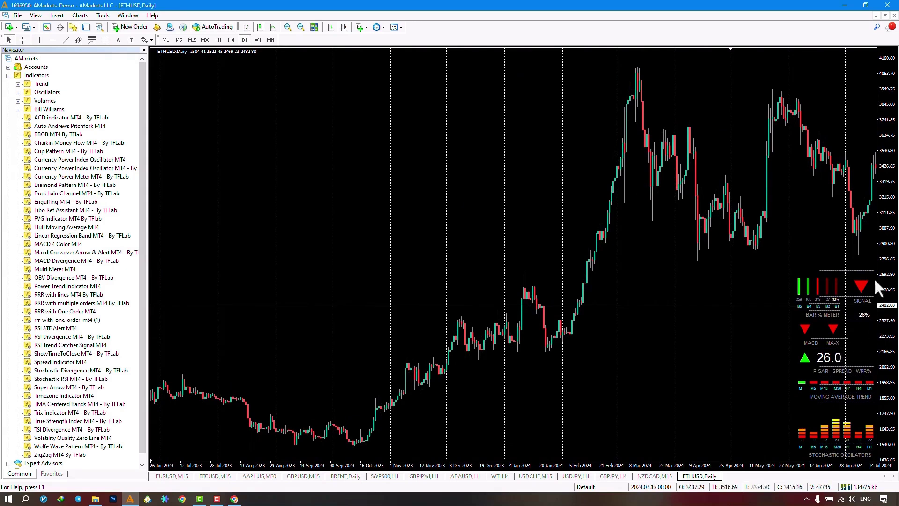
drag(858, 269, 428, 233)
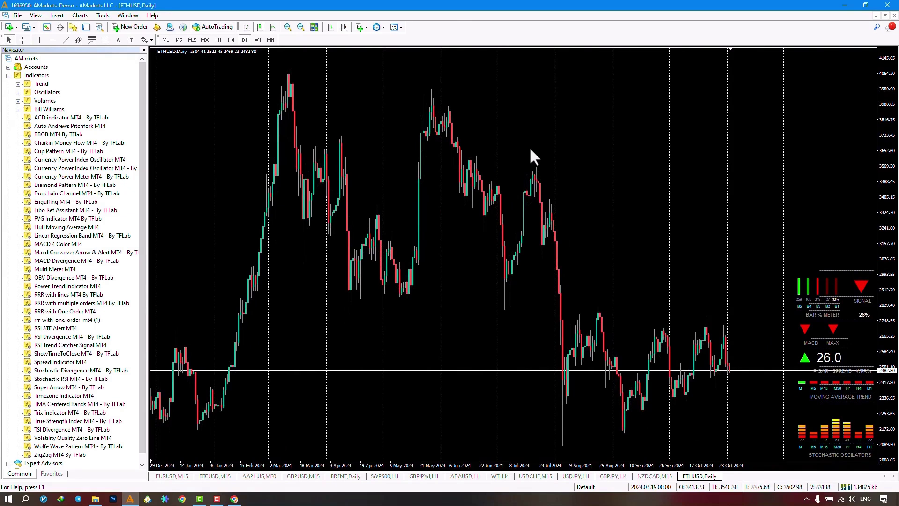